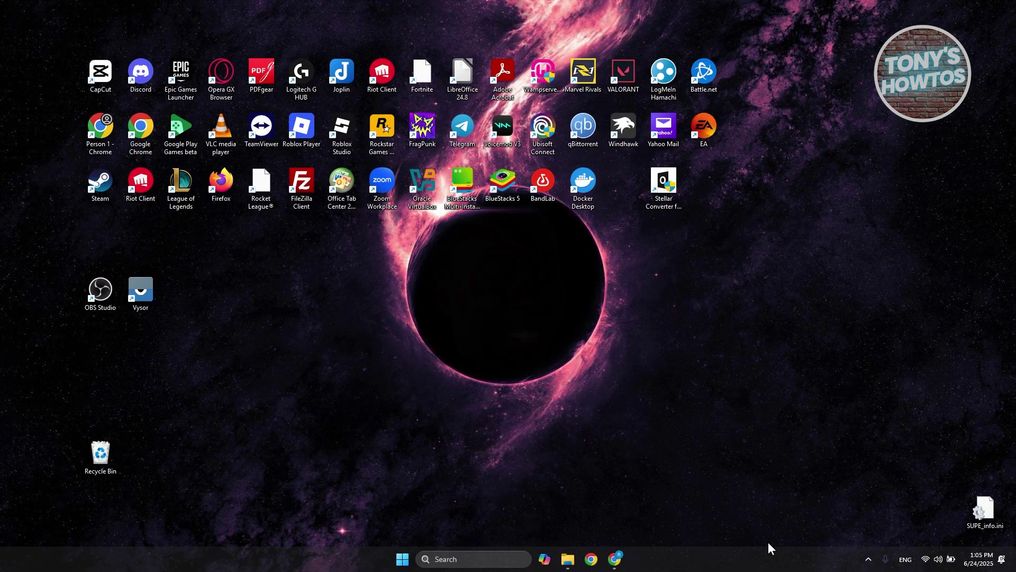
Download the Windows Lightroom Downloader and show AdobeLightroomDownloader.zip in its Downloads folder.
click(616, 560)
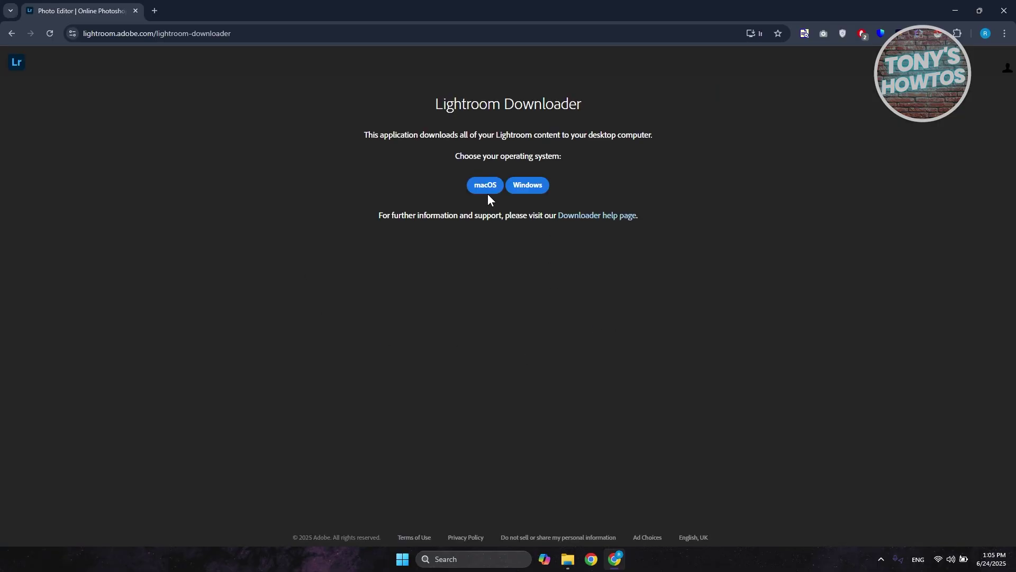
click(529, 188)
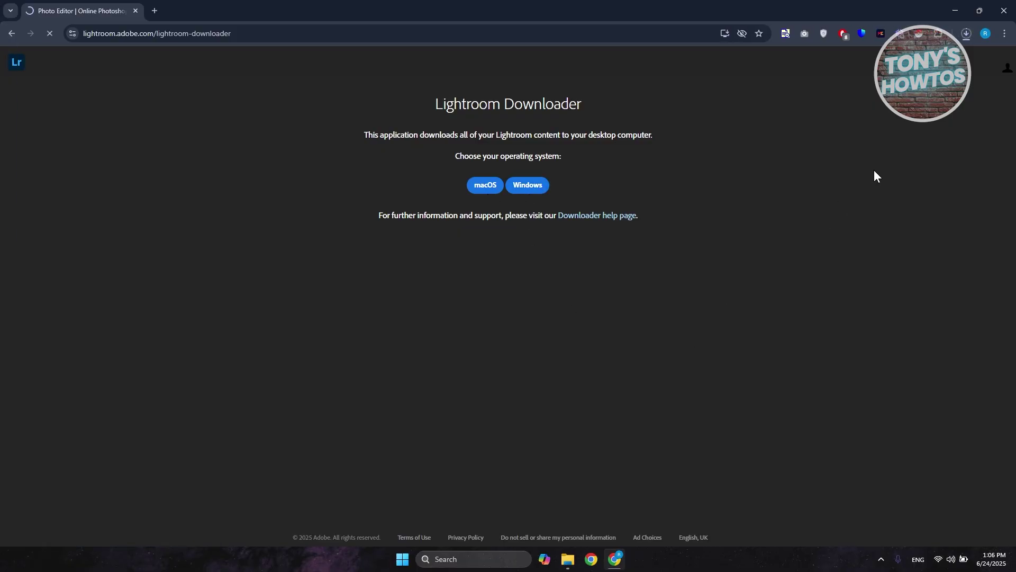
click(966, 32)
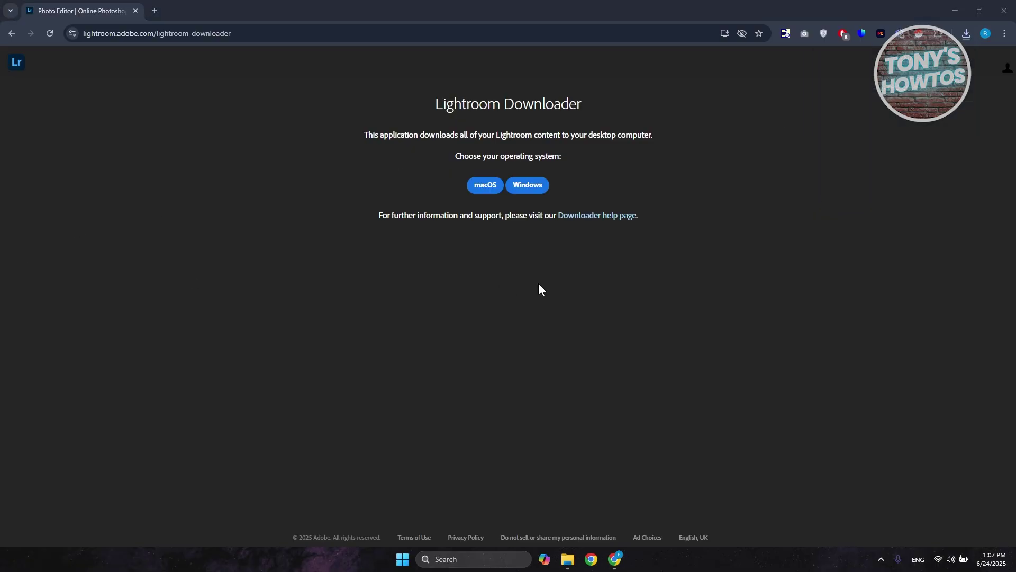
click(967, 32)
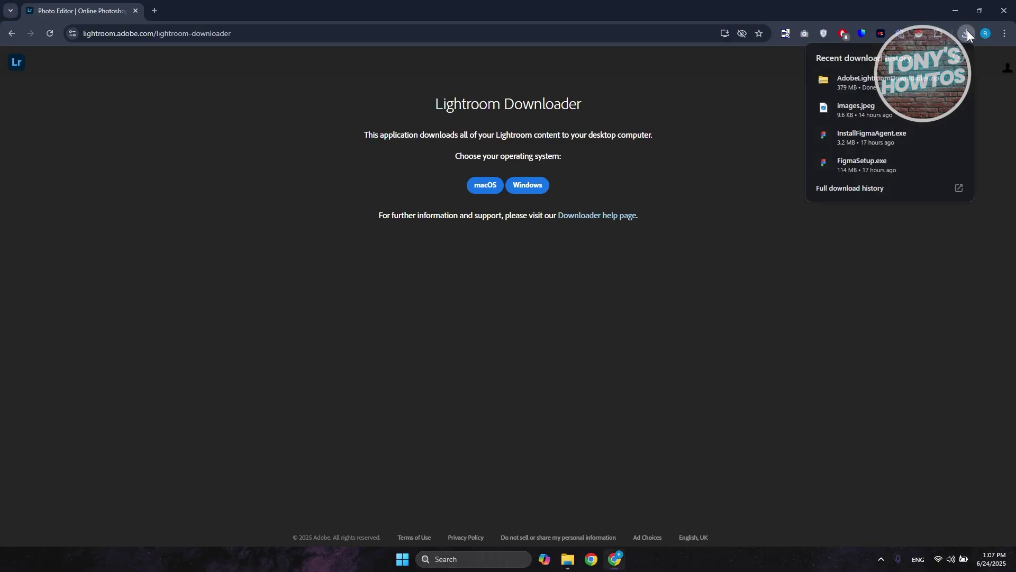
click(937, 80)
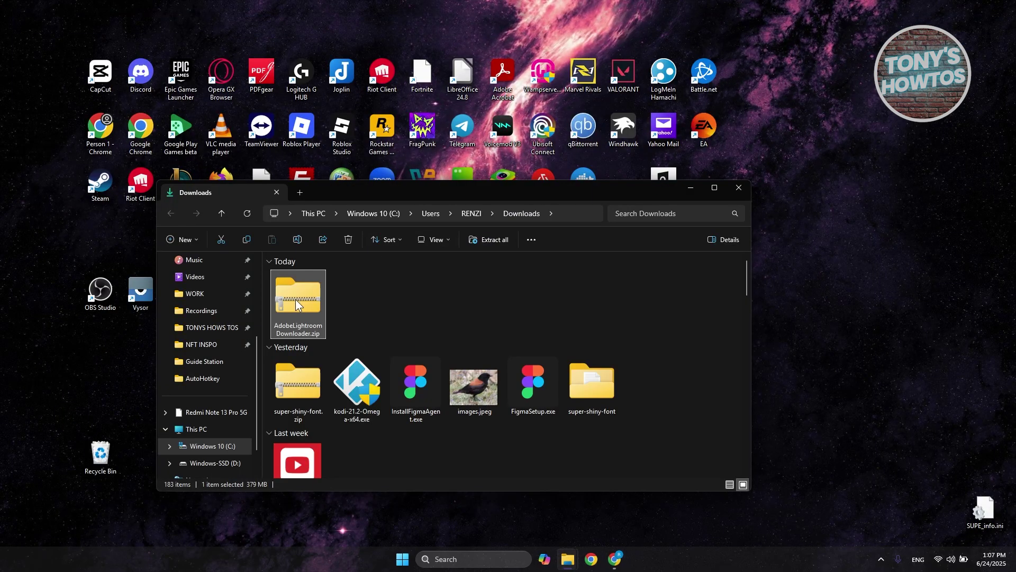
Extract AdobeLightroomDownloader.zip to its suggested Downloads folder, then close the zip window.
double_click(296, 299)
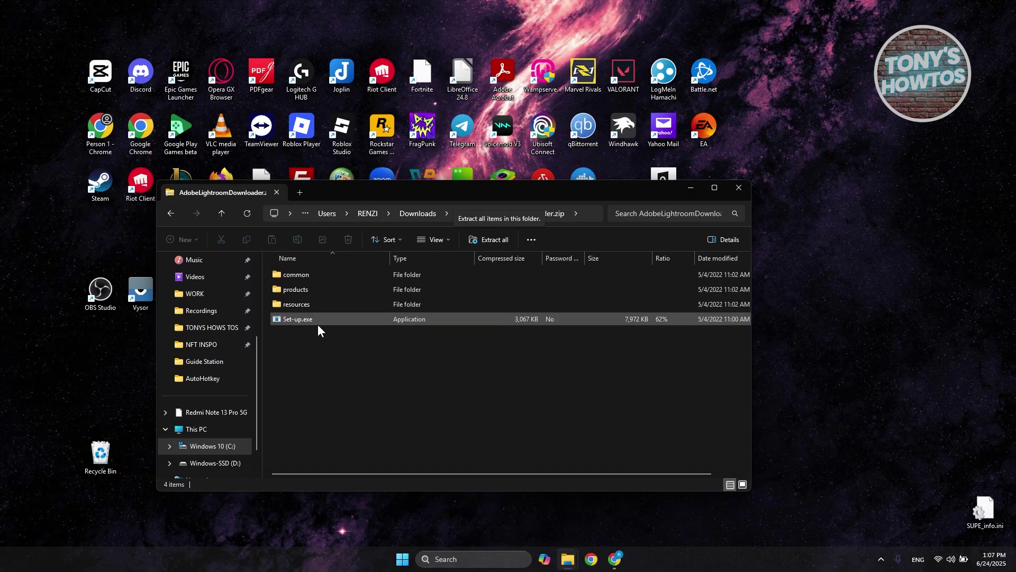
click(493, 241)
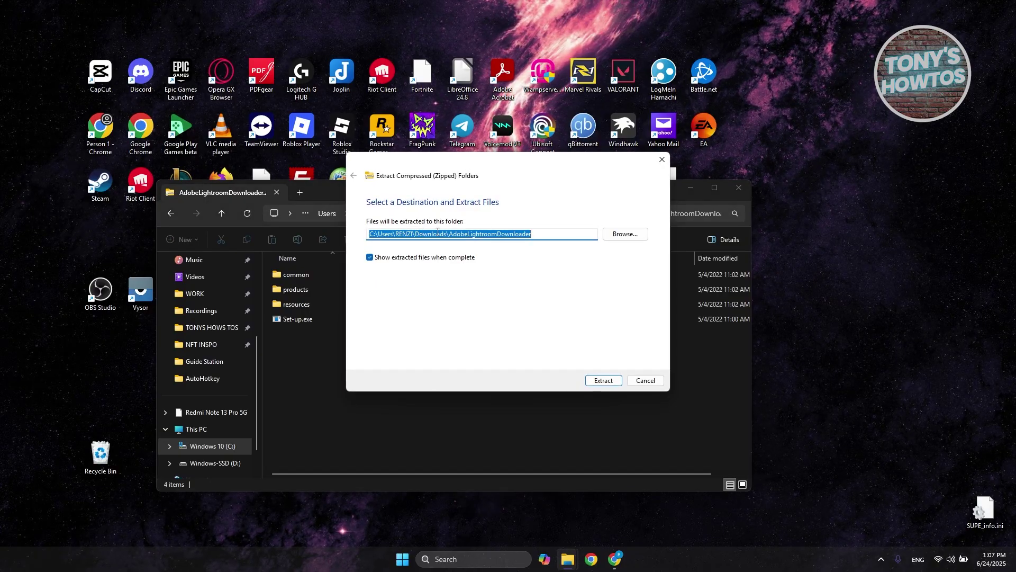
click(615, 385)
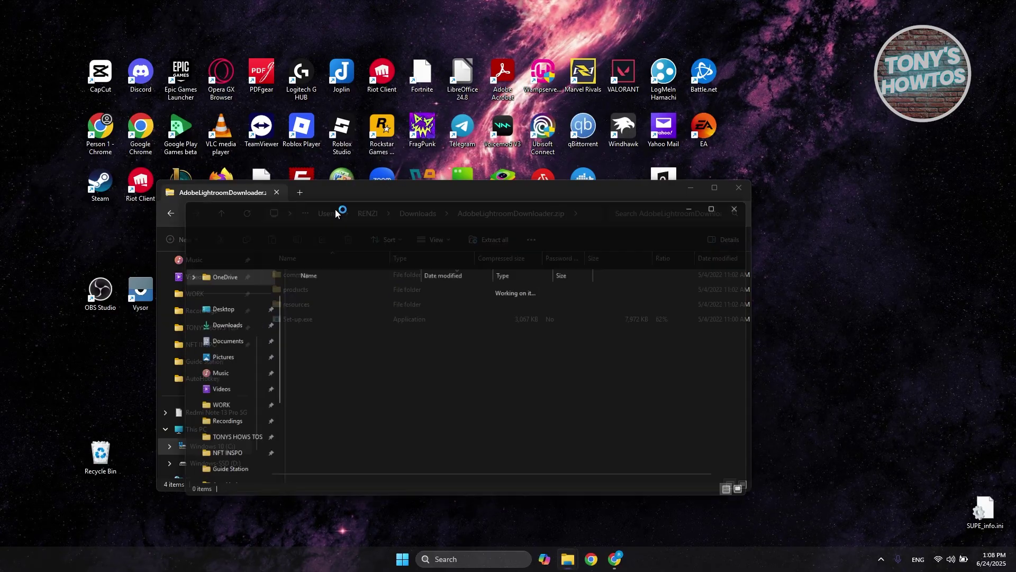
click(747, 188)
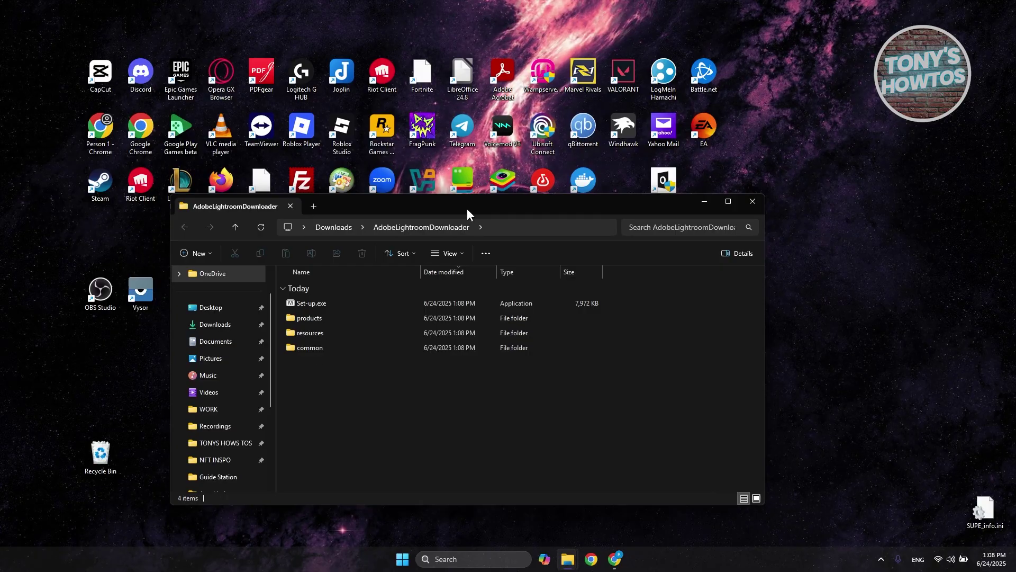
Move the extracted folder window higher and run Set-up.exe.
drag(468, 208, 477, 133)
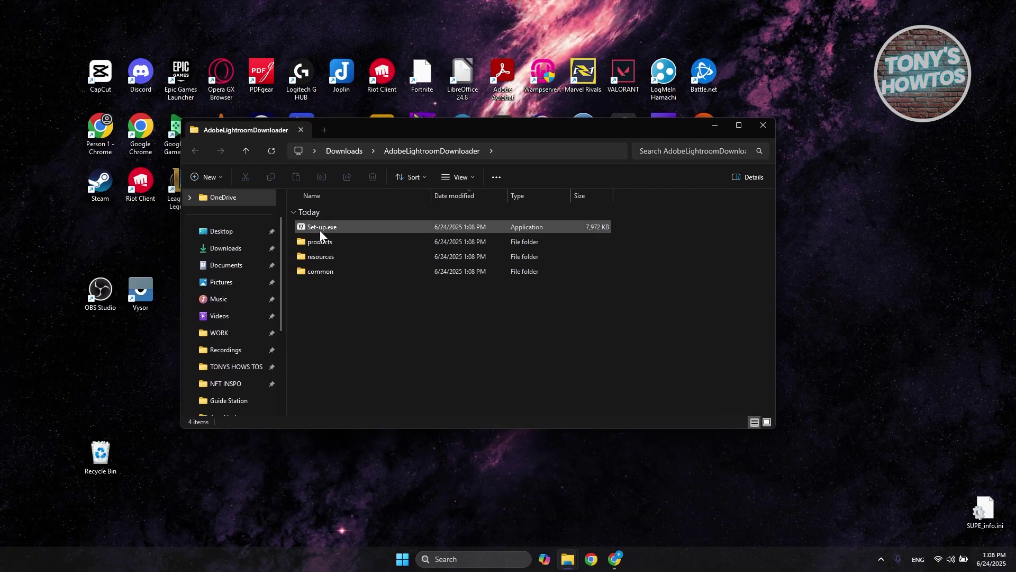
double_click(320, 230)
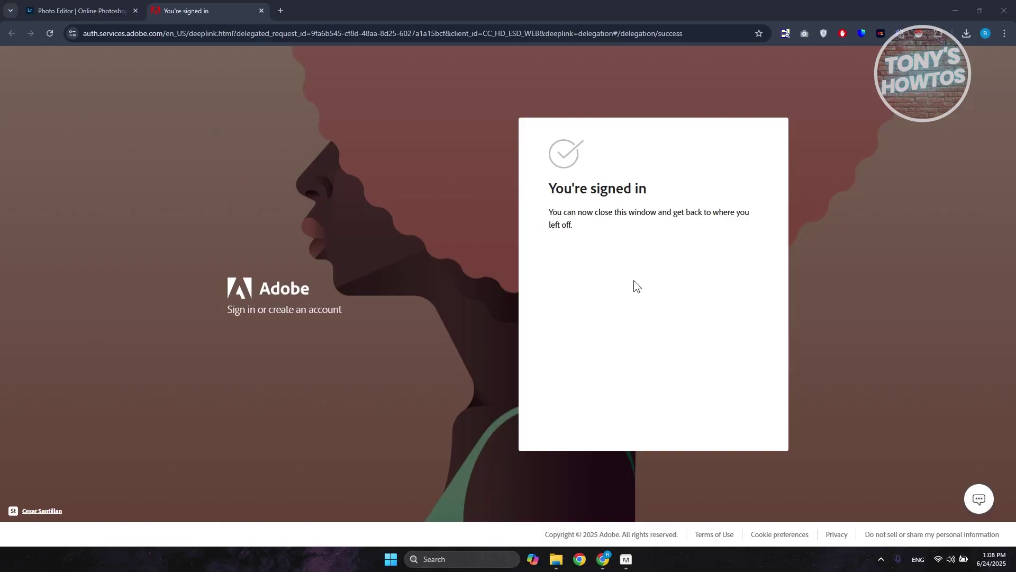
Bring the installer forward, minimize Chrome and File Explorer, and continue the installation.
click(626, 560)
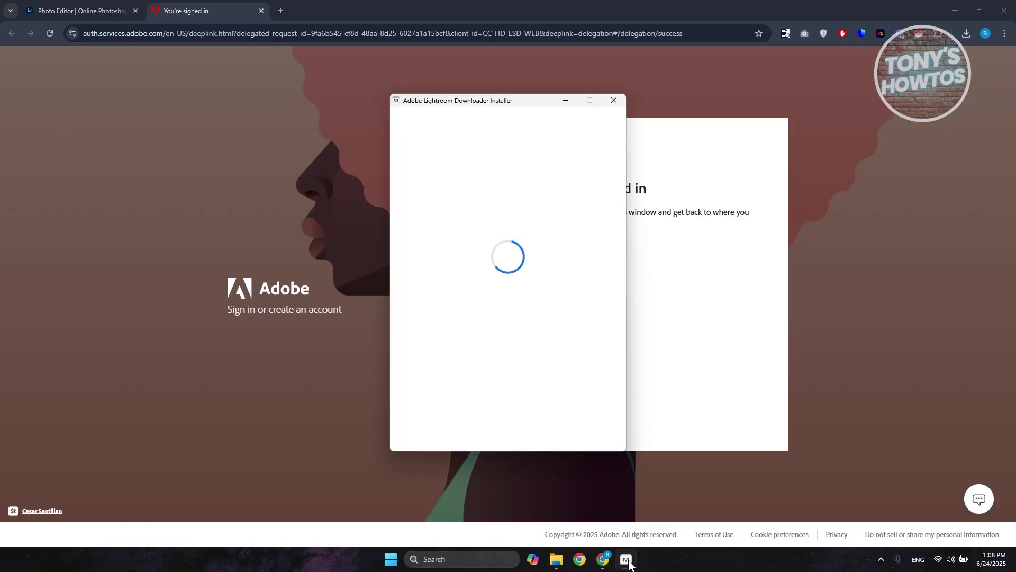
click(955, 10)
click(713, 126)
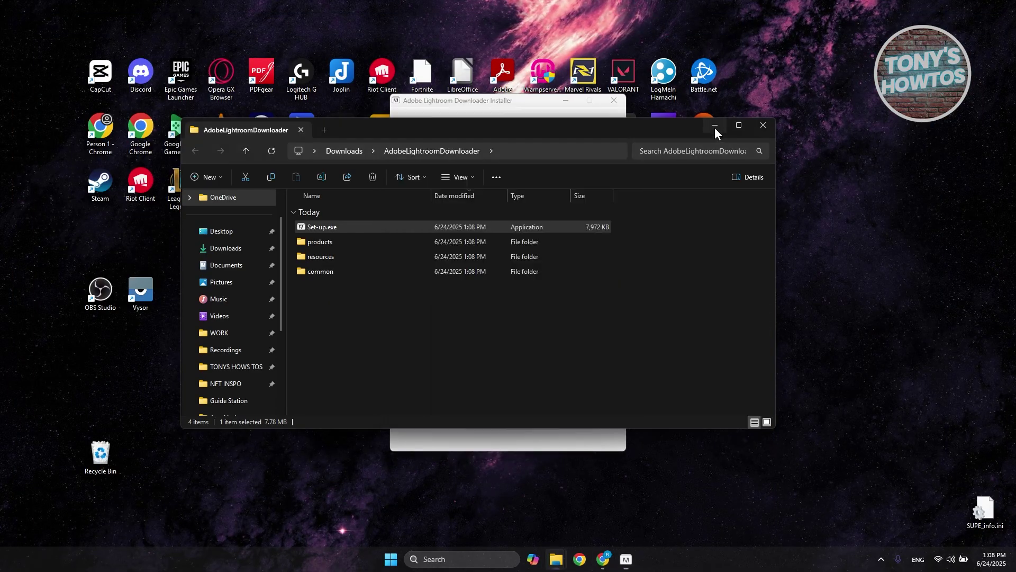
click(525, 297)
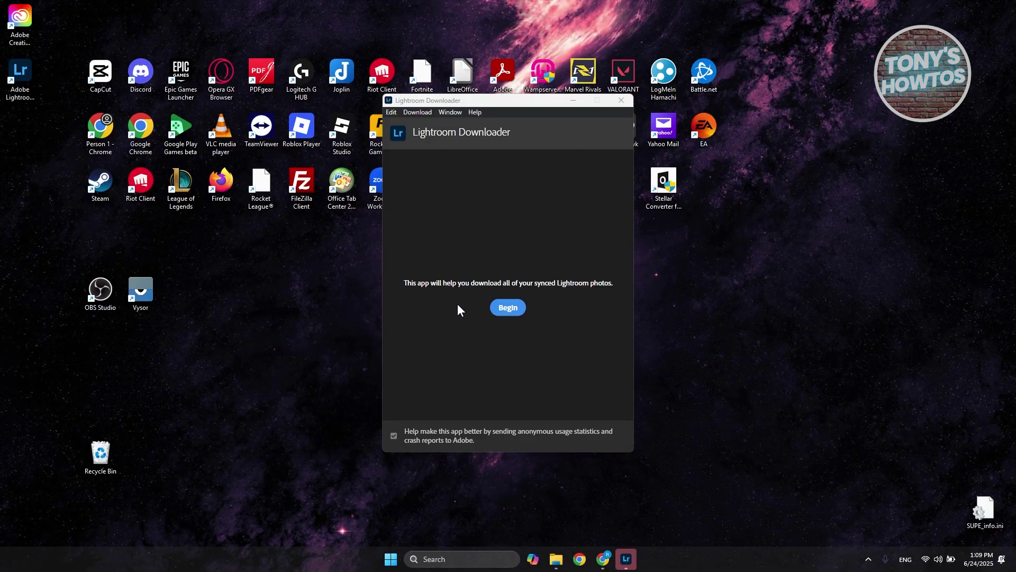
Choose Begin on the welcome screen to reach the Adobe email sign-in form.
click(508, 308)
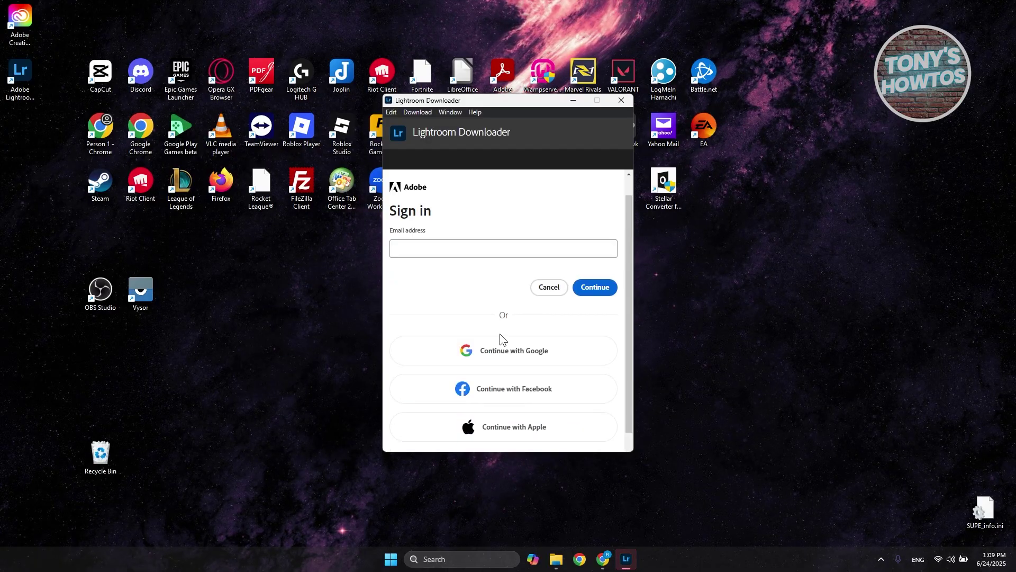